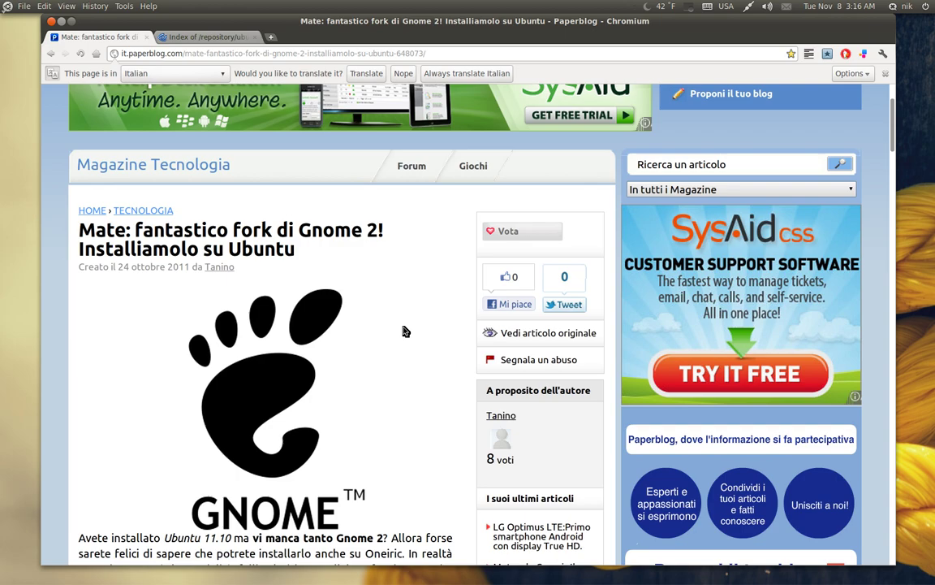
# Step: Scroll through the Paperblog MATE article to its git and apt-get install commands
pyautogui.scroll(-5, 403, 329)
pyautogui.scroll(-8, 402, 331)
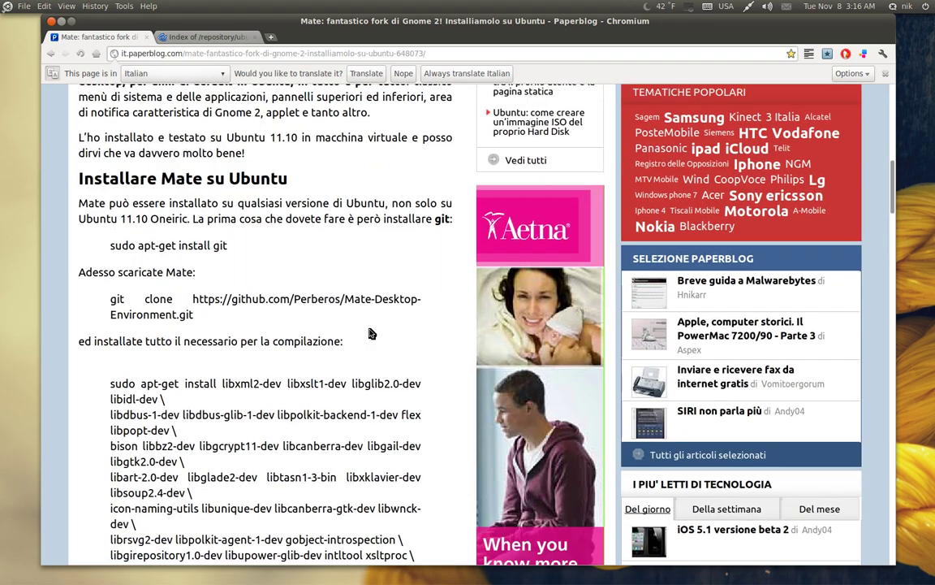
pyautogui.scroll(5, 341, 333)
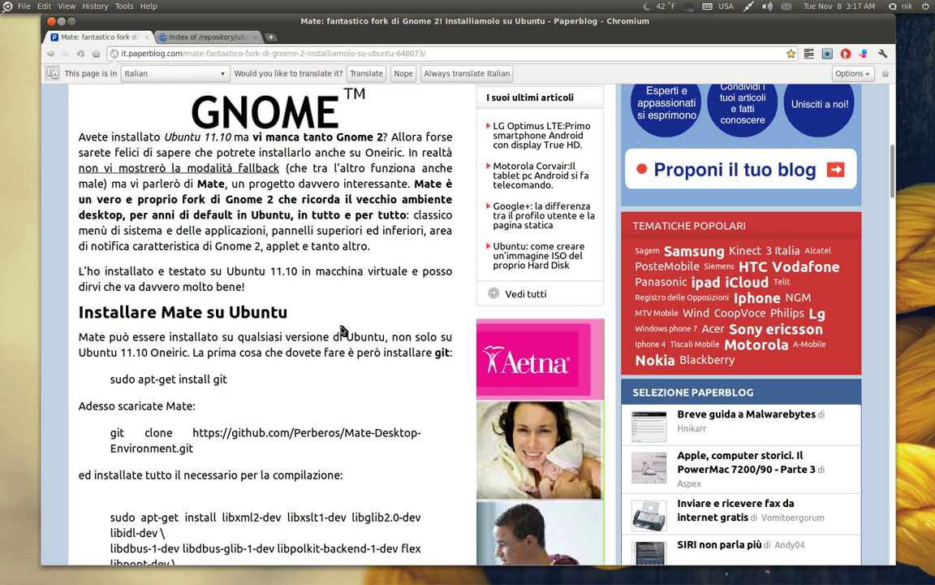
pyautogui.scroll(-3, 341, 329)
pyautogui.scroll(3, 298, 325)
pyautogui.scroll(-3, 298, 324)
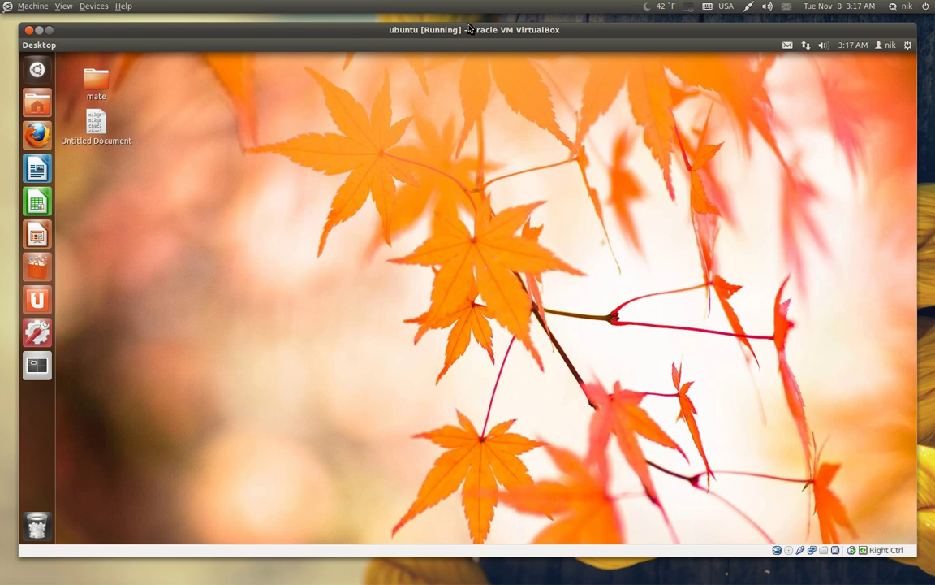
# Step: Log out of the Unity session from the session menu and confirm
pyautogui.moveTo(461, 29); pyautogui.dragTo(459, 24)
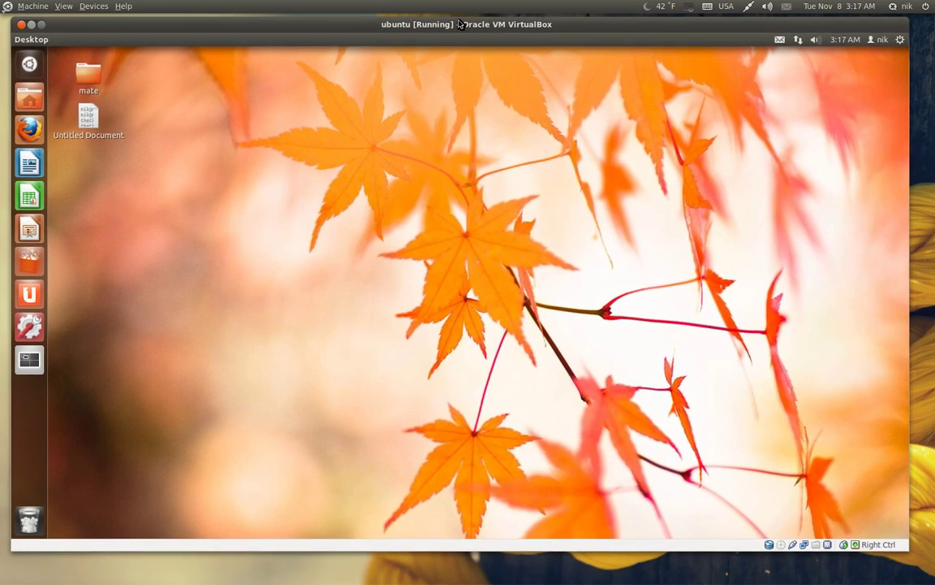
pyautogui.click(903, 42)
pyautogui.click(812, 148)
pyautogui.click(599, 324)
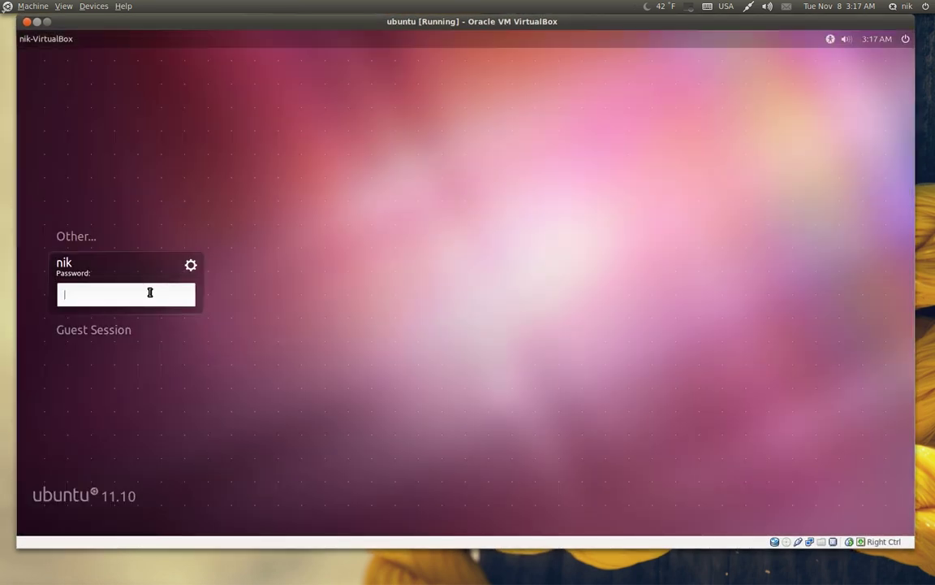
# Step: Enter the account password, pick the MATE session at the greeter and log in
pyautogui.write('****')
pyautogui.click(190, 265)
pyautogui.click(204, 288)
pyautogui.press('Return')
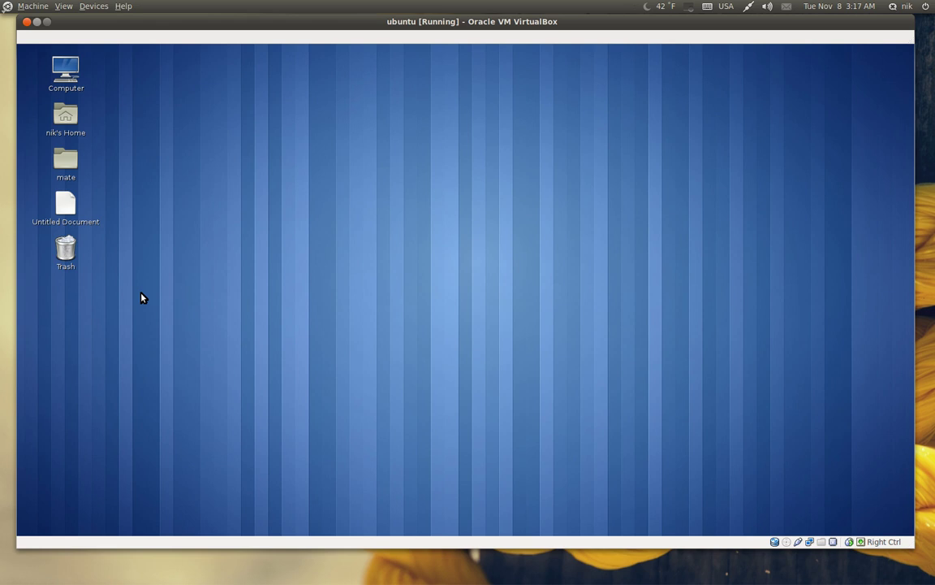
# Step: Show the About MATE Panel information from the empty top panel and move it aside
pyautogui.rightClick(404, 36)
pyautogui.click(459, 114)
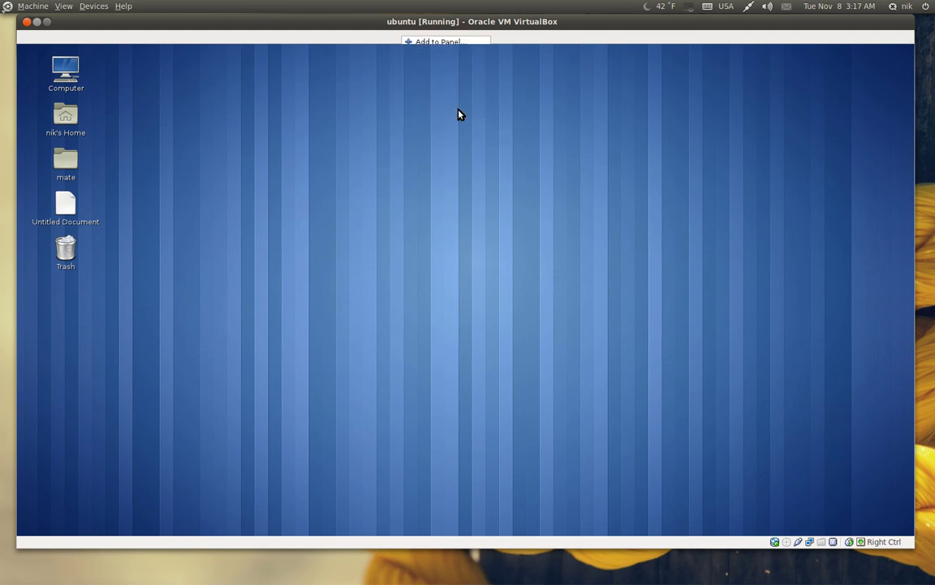
pyautogui.moveTo(473, 215); pyautogui.dragTo(175, 104)
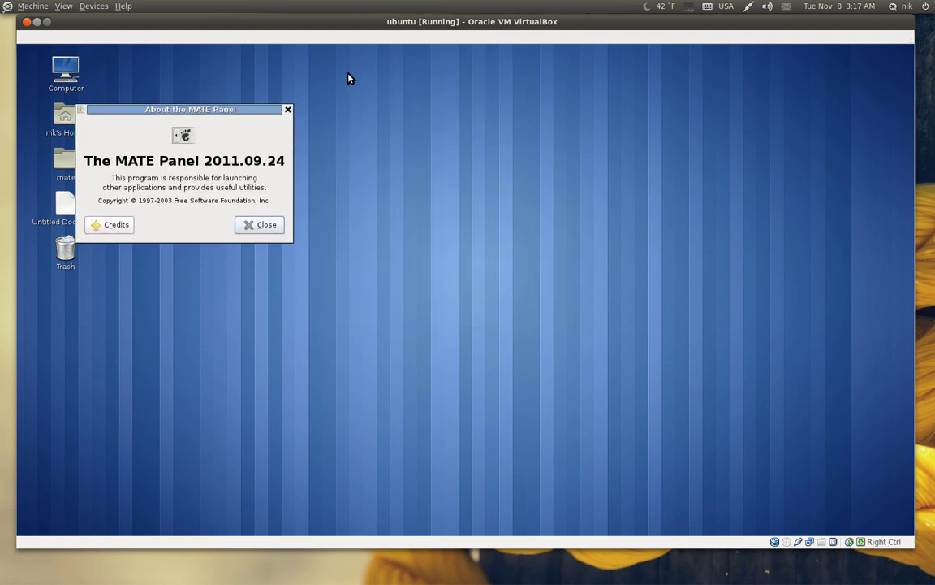
# Step: Add the Menu Bar to the left end of the top panel
pyautogui.rightClick(411, 40)
pyautogui.click(443, 50)
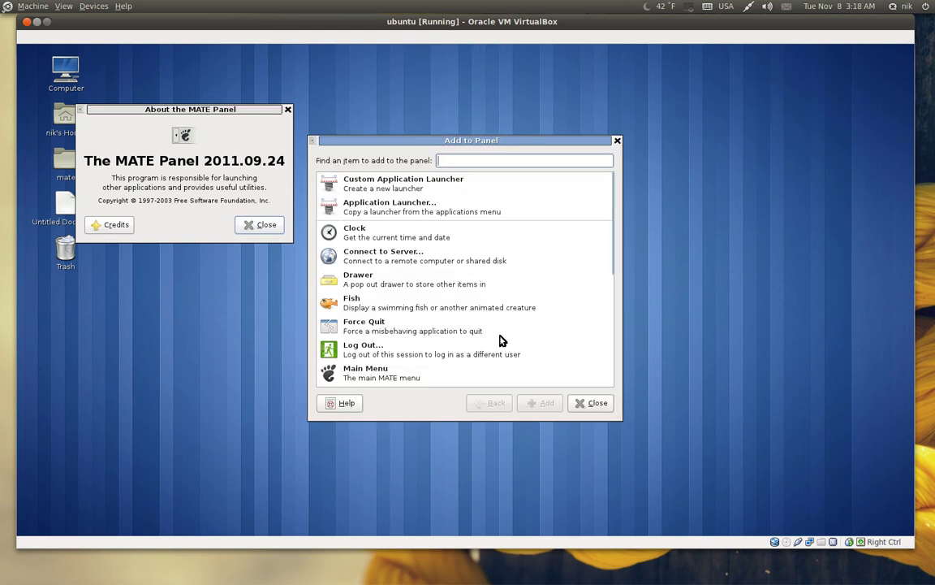
pyautogui.write('men')
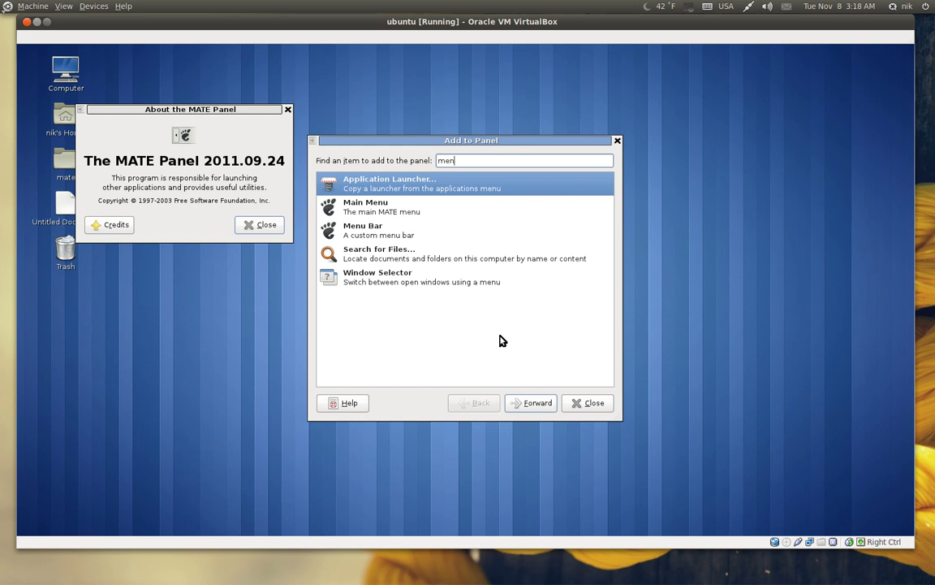
pyautogui.click(376, 230)
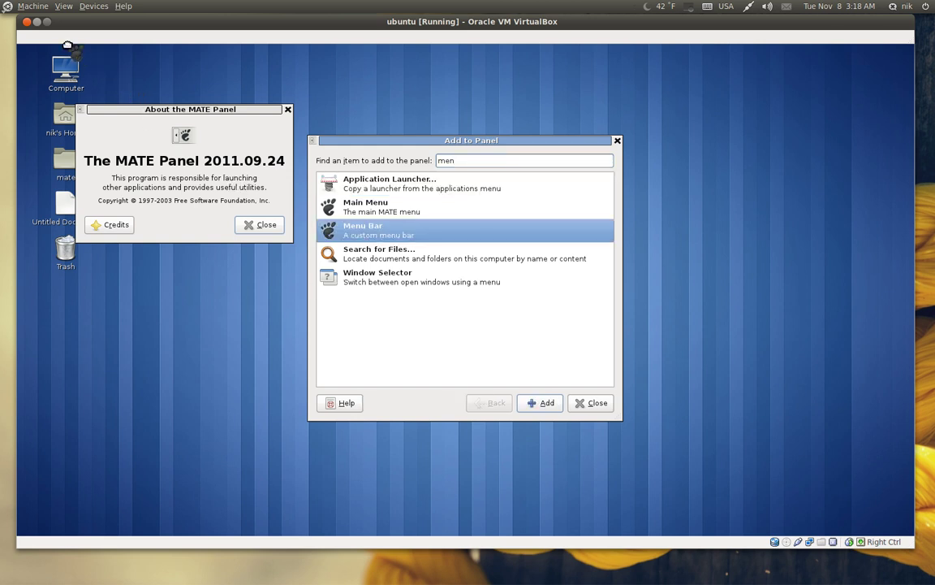
pyautogui.moveTo(67, 44); pyautogui.dragTo(65, 38)
# Step: Add a Notification Area and a Clock to the right side of the top panel
pyautogui.doubleClick(465, 163)
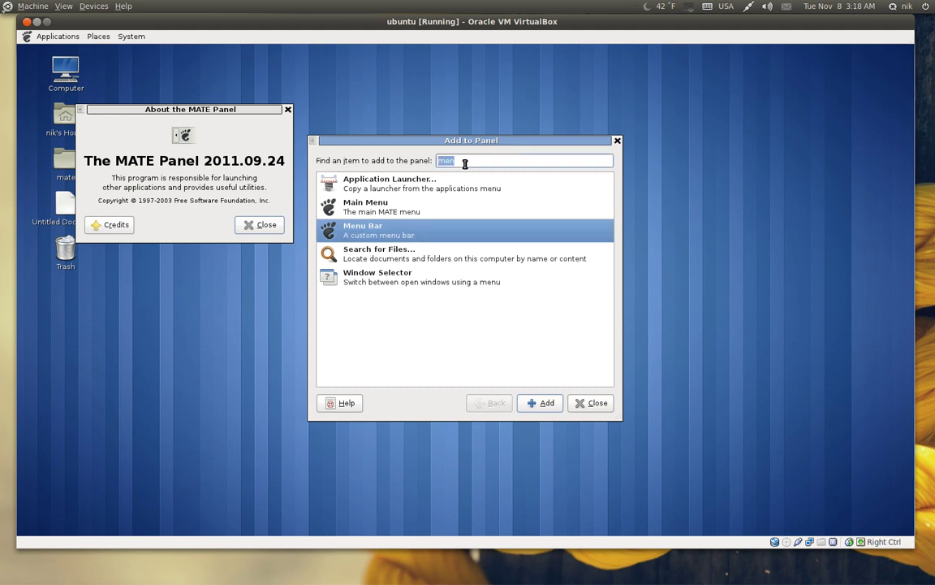
pyautogui.press('BackSpace')
pyautogui.write('no')
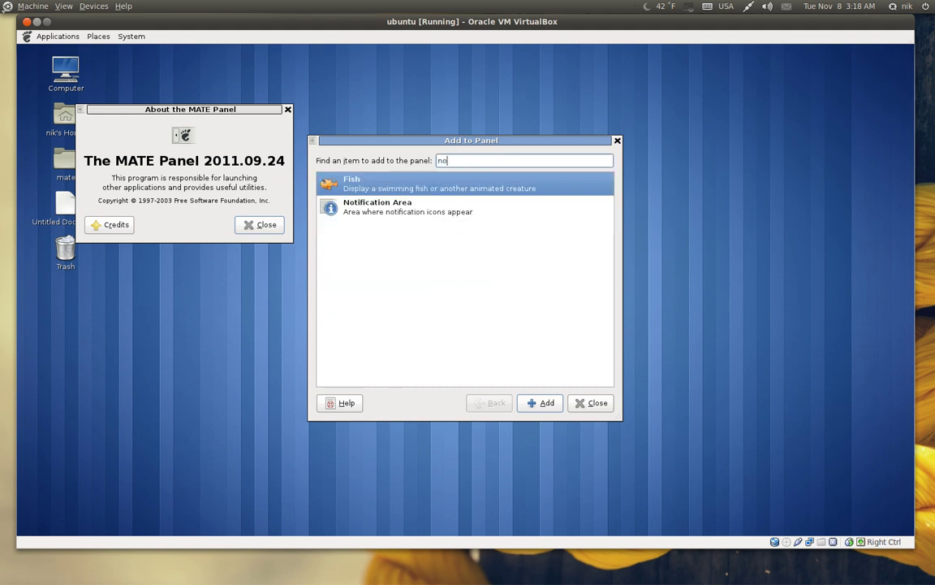
pyautogui.moveTo(380, 187); pyautogui.dragTo(656, 35)
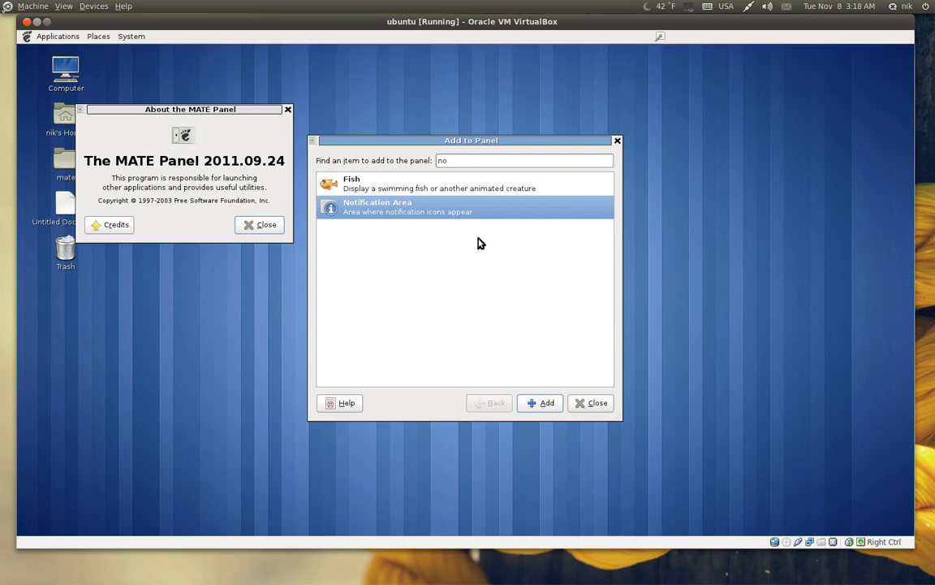
pyautogui.doubleClick(467, 161)
pyautogui.press('BackSpace')
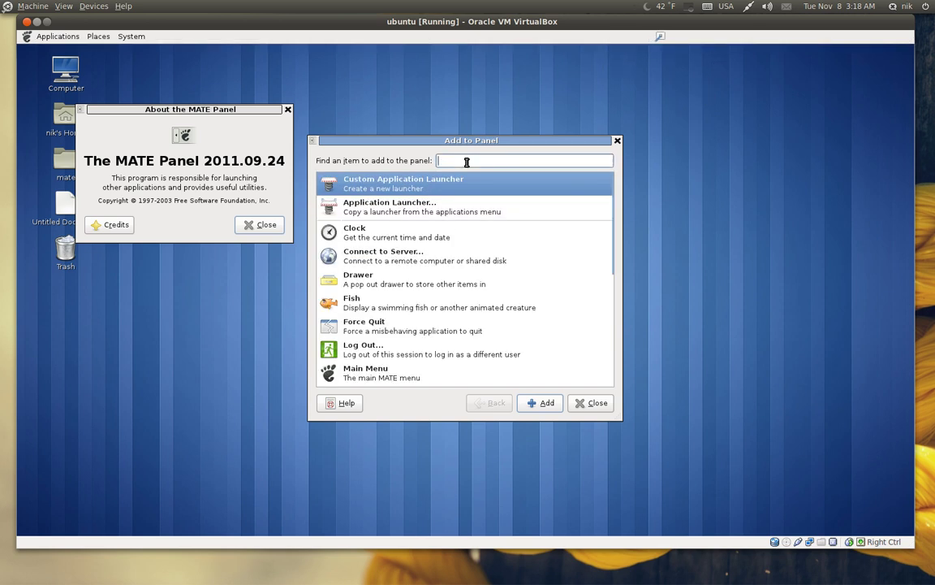
pyautogui.write('clo')
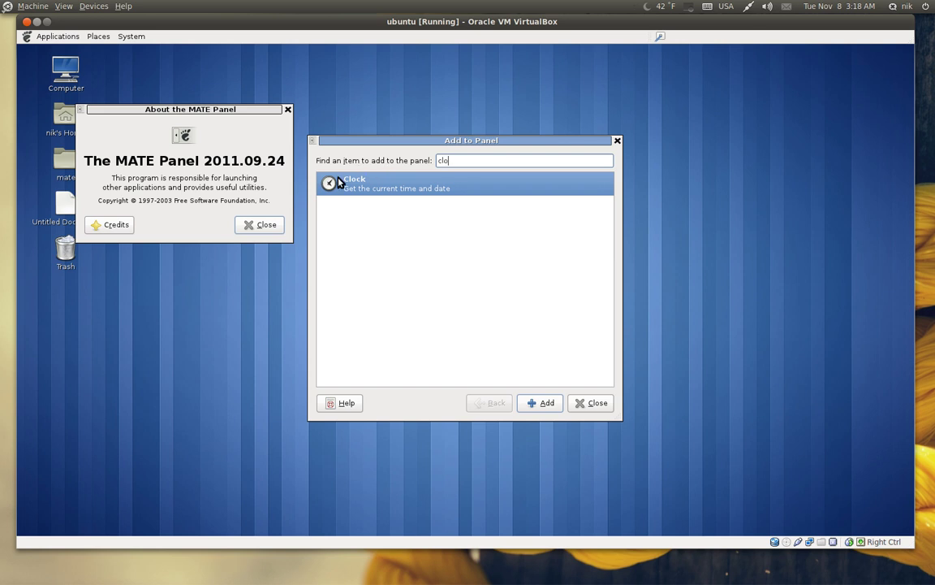
pyautogui.moveTo(330, 184); pyautogui.dragTo(712, 37)
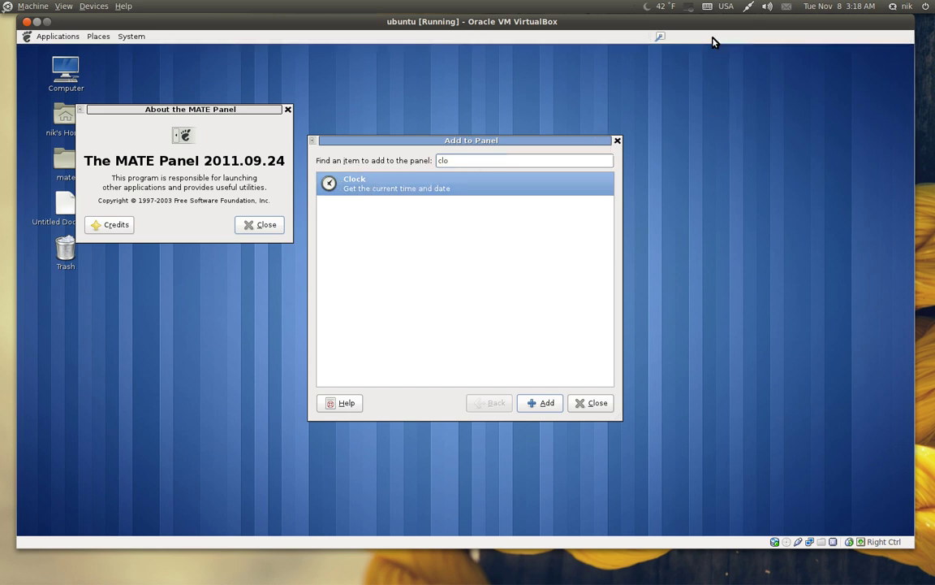
# Step: Add a Log Out button at the panel's right end and move the search icon beside the clock
pyautogui.click(505, 160)
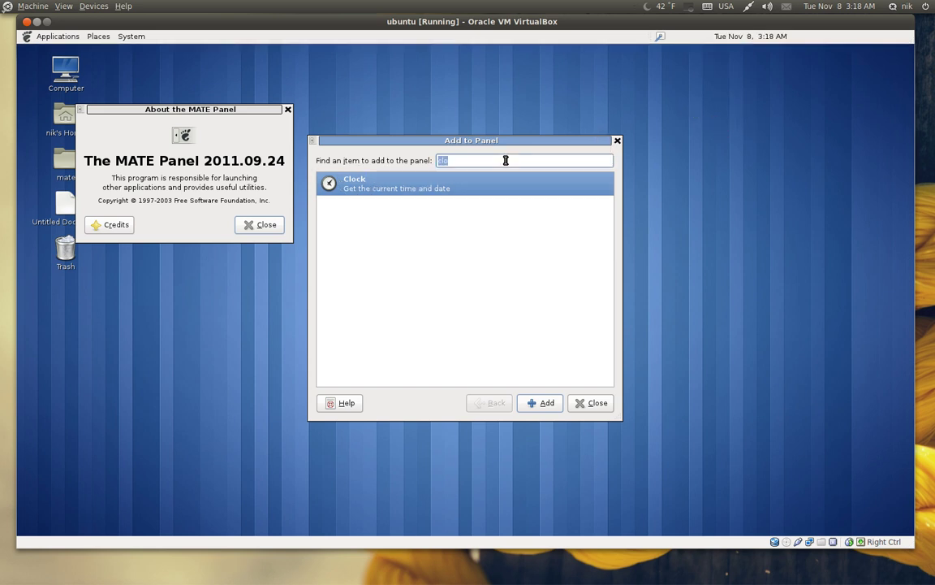
pyautogui.press('BackSpace')
pyautogui.write('lo')
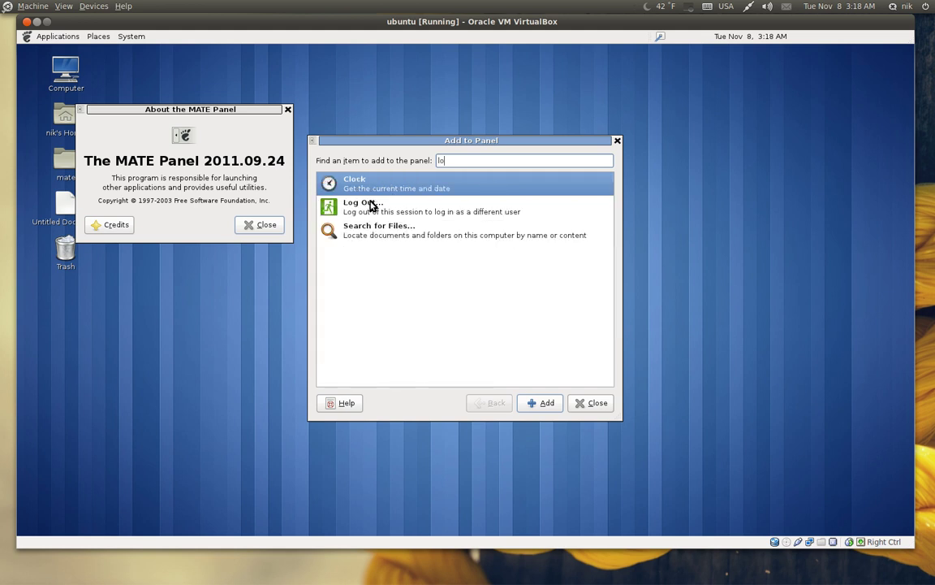
pyautogui.moveTo(329, 205); pyautogui.dragTo(891, 39)
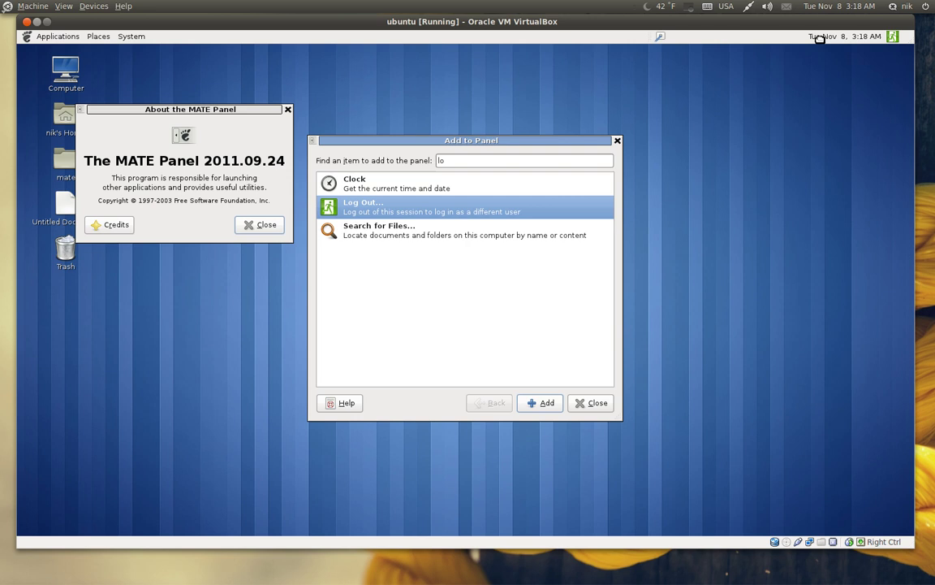
pyautogui.moveTo(649, 40); pyautogui.dragTo(787, 52)
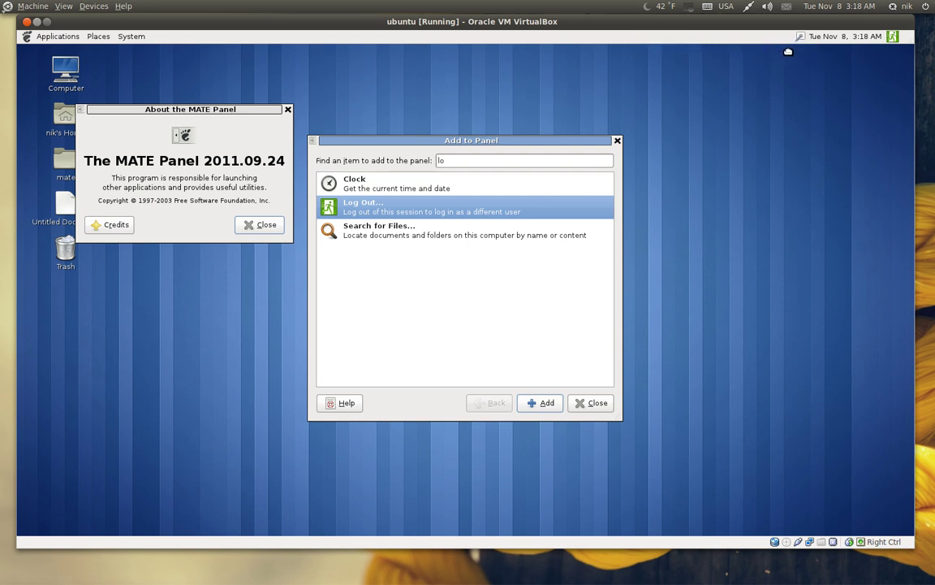
# Step: Close the Add to Panel list and the About MATE Panel dialog
pyautogui.click(604, 408)
pyautogui.click(267, 224)
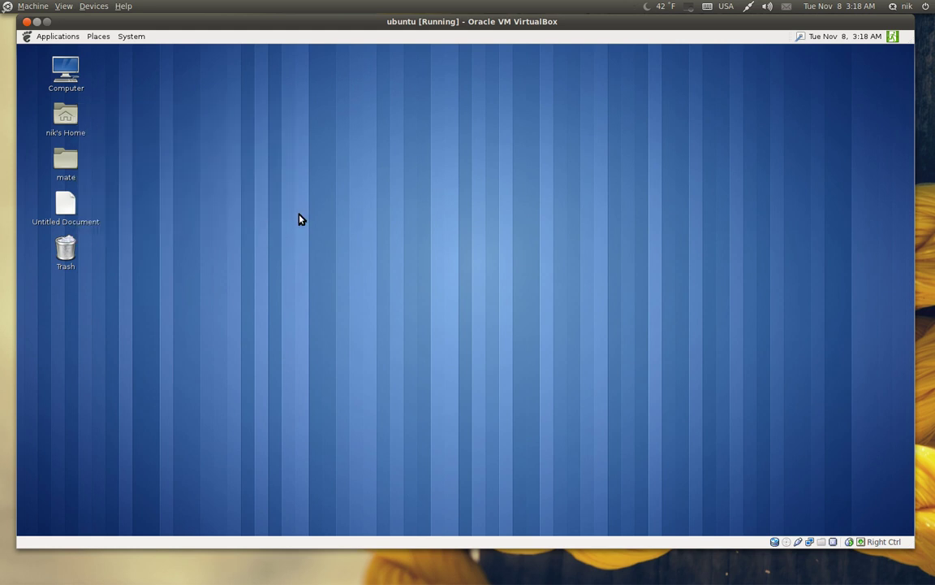
pyautogui.moveTo(223, 140); pyautogui.dragTo(618, 380)
pyautogui.moveTo(689, 424); pyautogui.dragTo(418, 267)
# Step: Set the desktop wallpaper to the red-and-yellow flower image in Appearance Preferences
pyautogui.rightClick(321, 141)
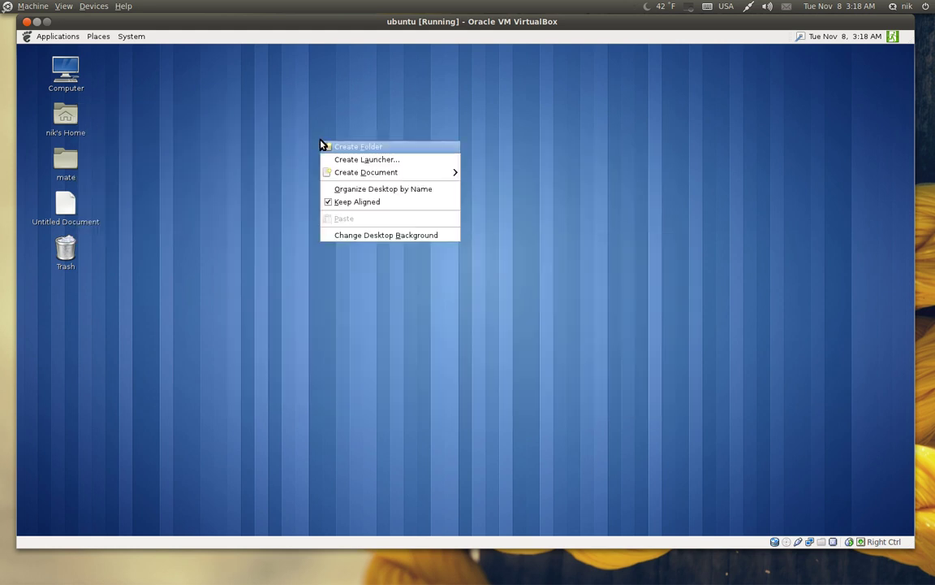
pyautogui.click(399, 235)
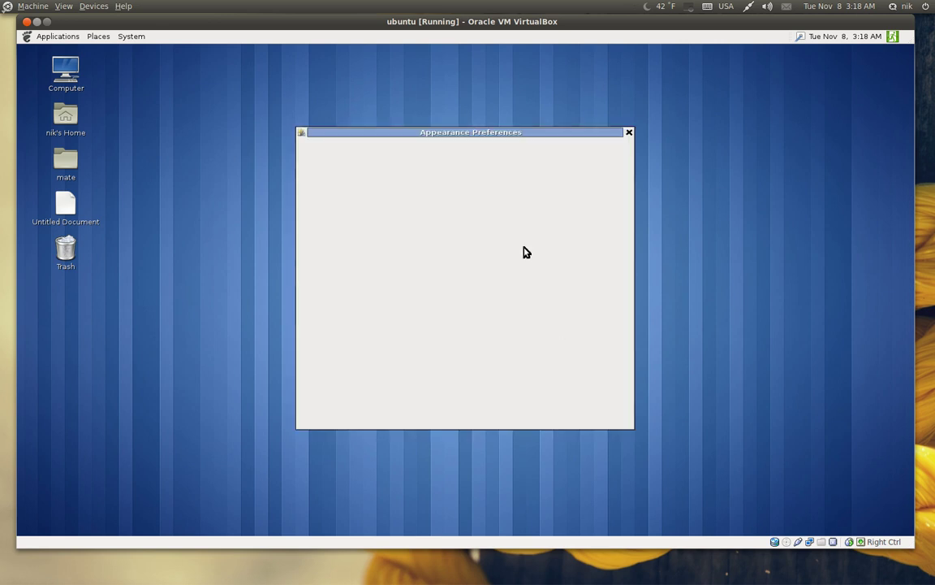
pyautogui.moveTo(492, 135); pyautogui.dragTo(457, 125)
pyautogui.click(396, 135)
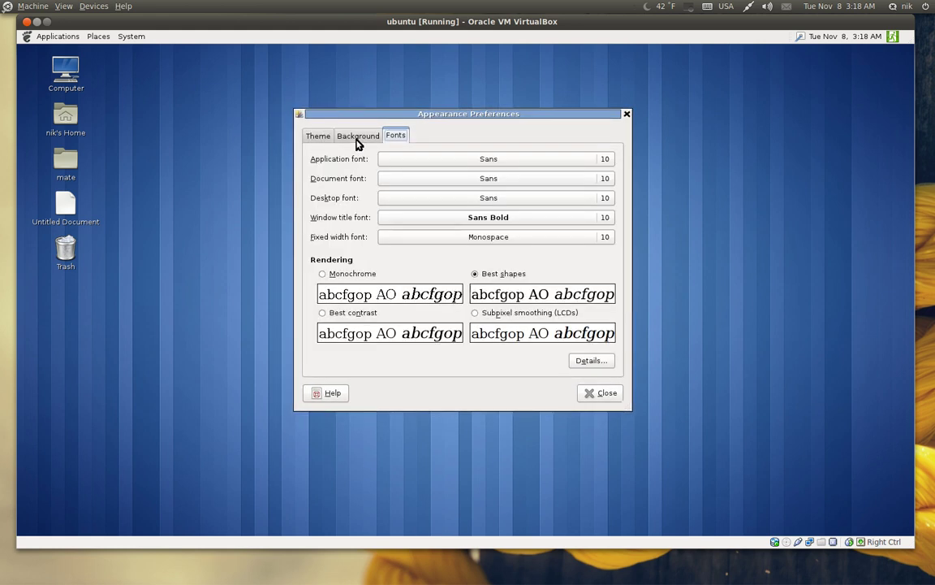
pyautogui.click(357, 138)
pyautogui.scroll(-2, 460, 268)
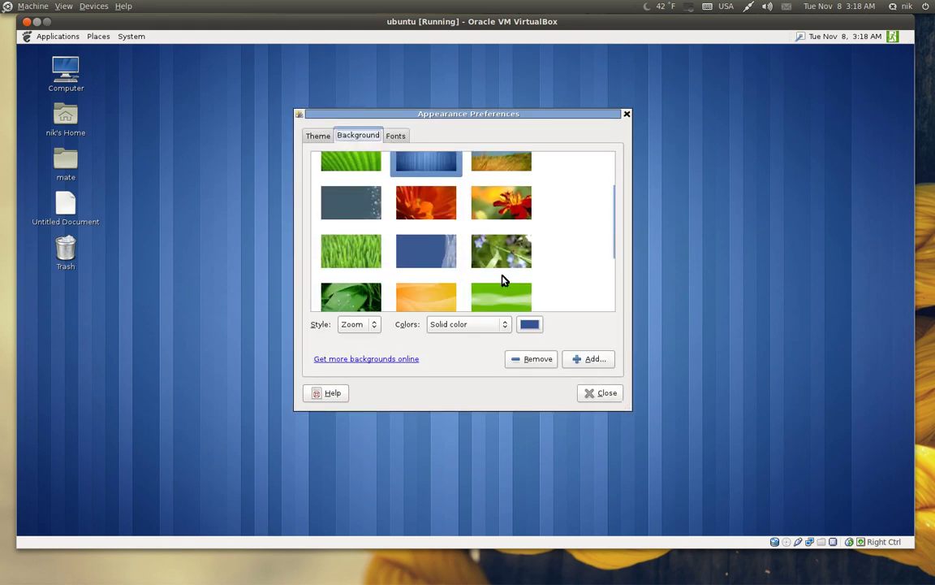
pyautogui.click(505, 196)
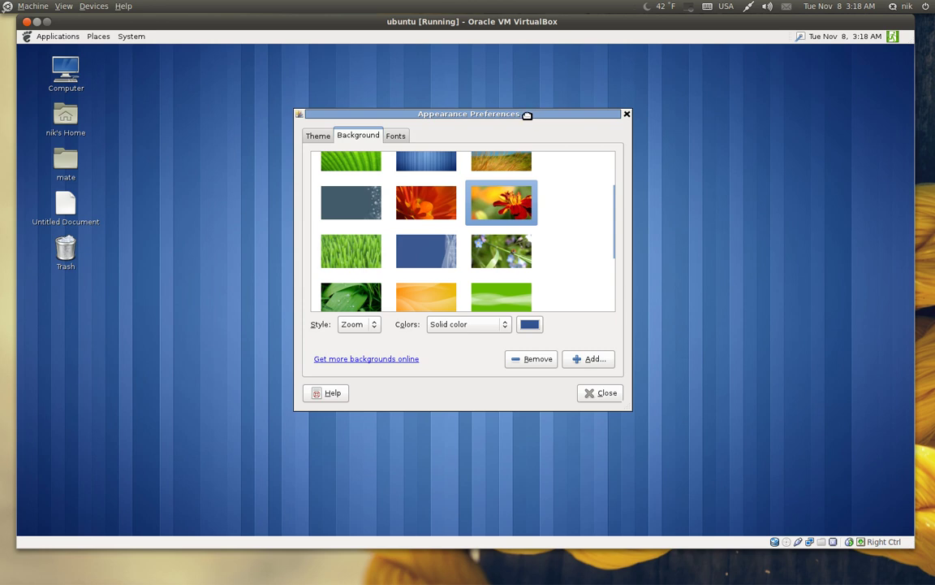
# Step: Look over the theme choices, then close Appearance Preferences
pyautogui.moveTo(527, 115); pyautogui.dragTo(494, 107)
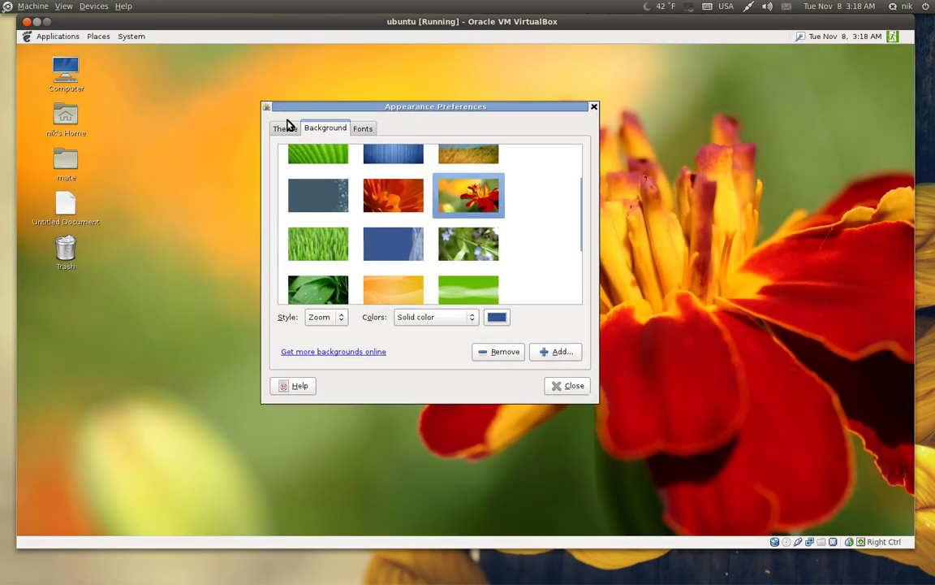
pyautogui.click(286, 127)
pyautogui.scroll(-3, 403, 193)
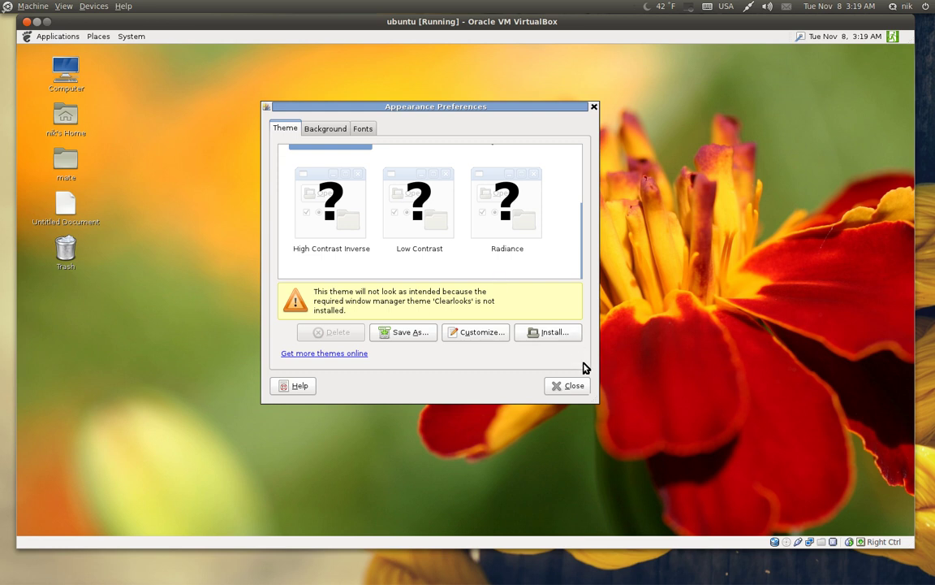
pyautogui.click(575, 388)
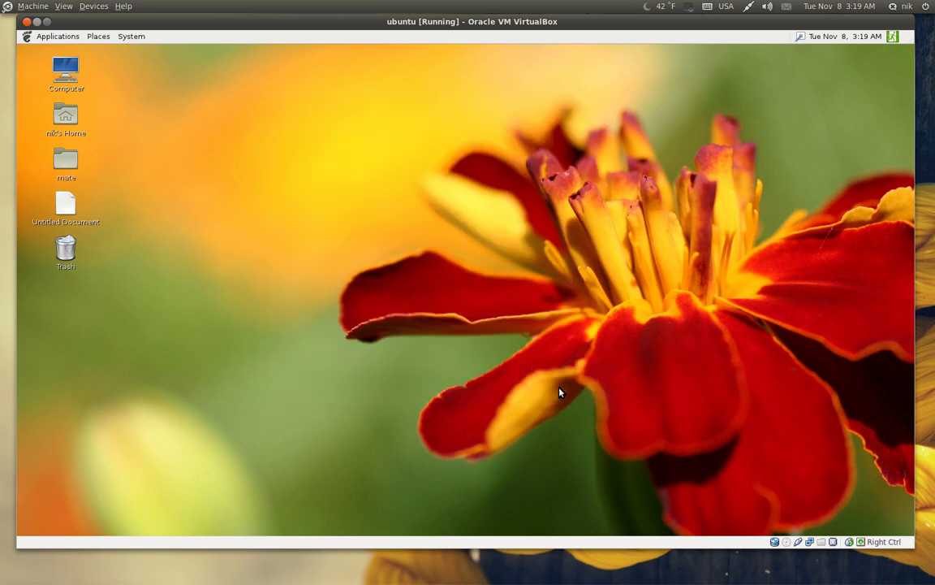
# Step: Open the Home Folder from Places, then move and shrink its window
pyautogui.click(98, 36)
pyautogui.click(114, 55)
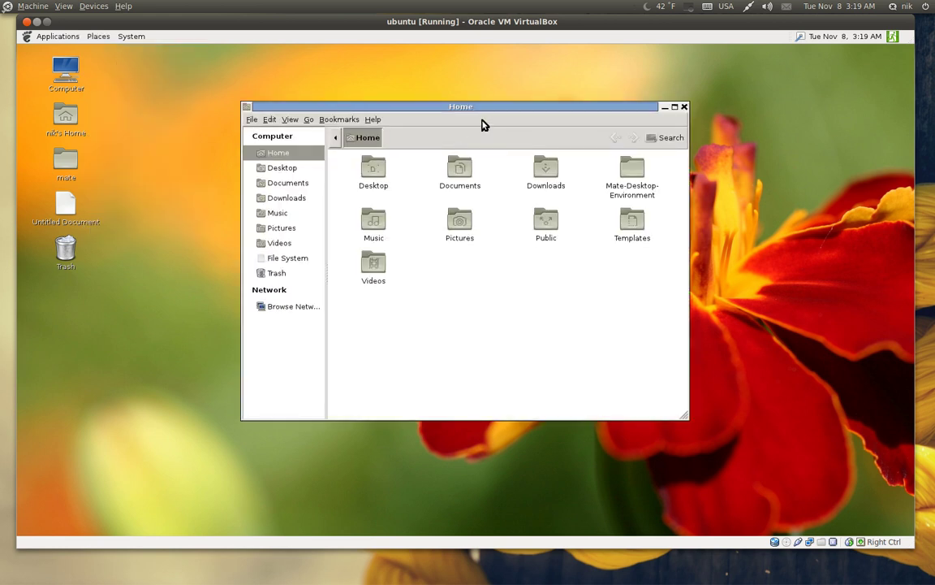
pyautogui.moveTo(485, 109); pyautogui.dragTo(465, 104)
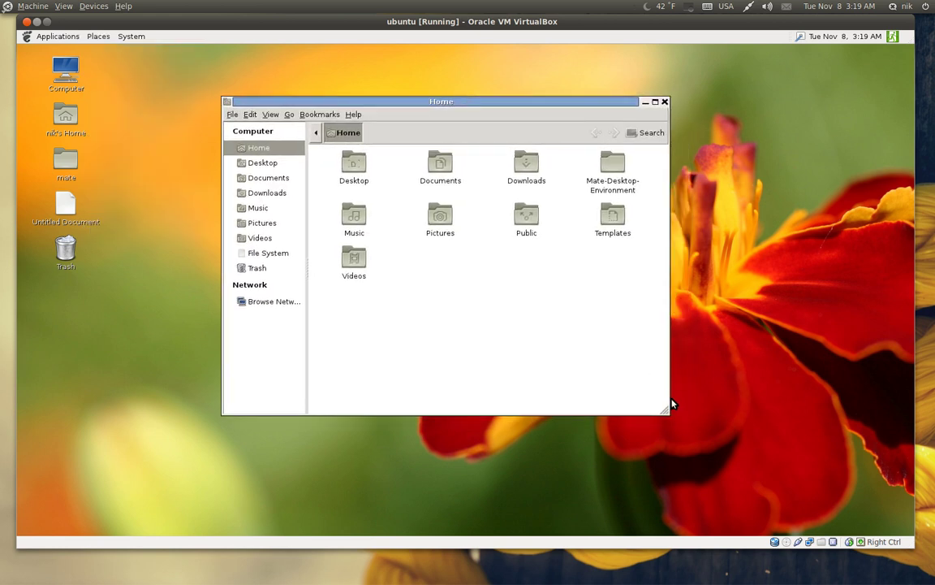
pyautogui.moveTo(664, 406); pyautogui.dragTo(647, 355)
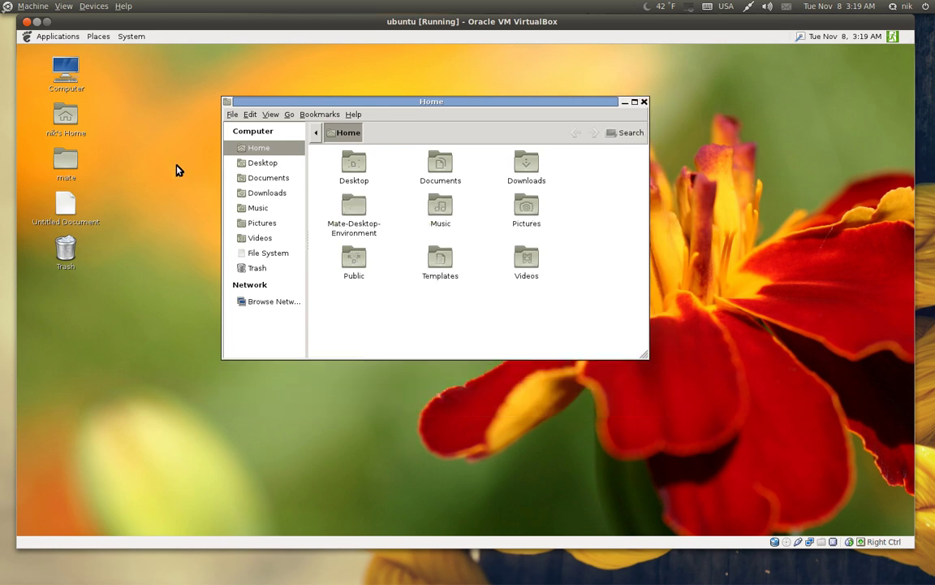
# Step: Open a second home window from the desktop icon and show About Caja, version 2011.9.25
pyautogui.click(73, 126)
pyautogui.doubleClick(67, 125)
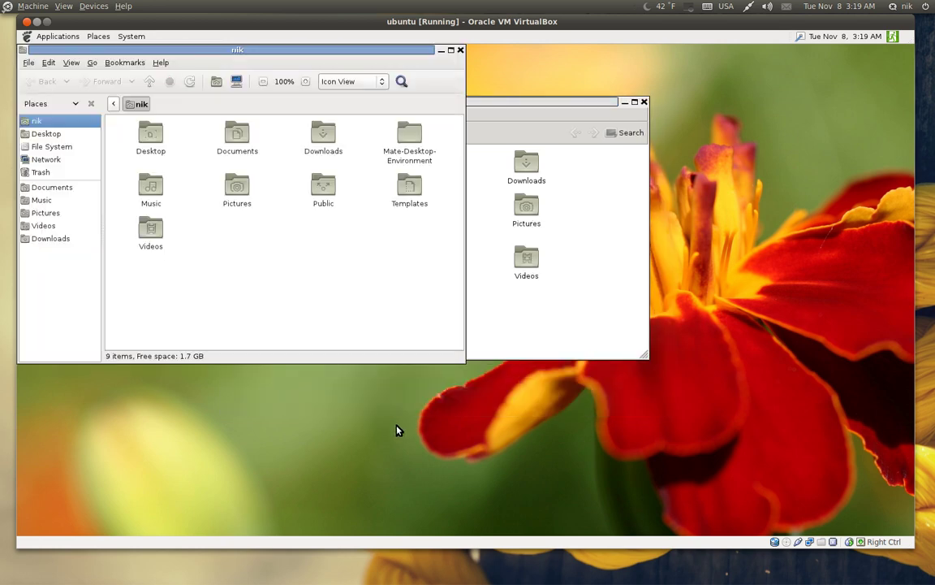
pyautogui.moveTo(325, 70); pyautogui.dragTo(537, 156)
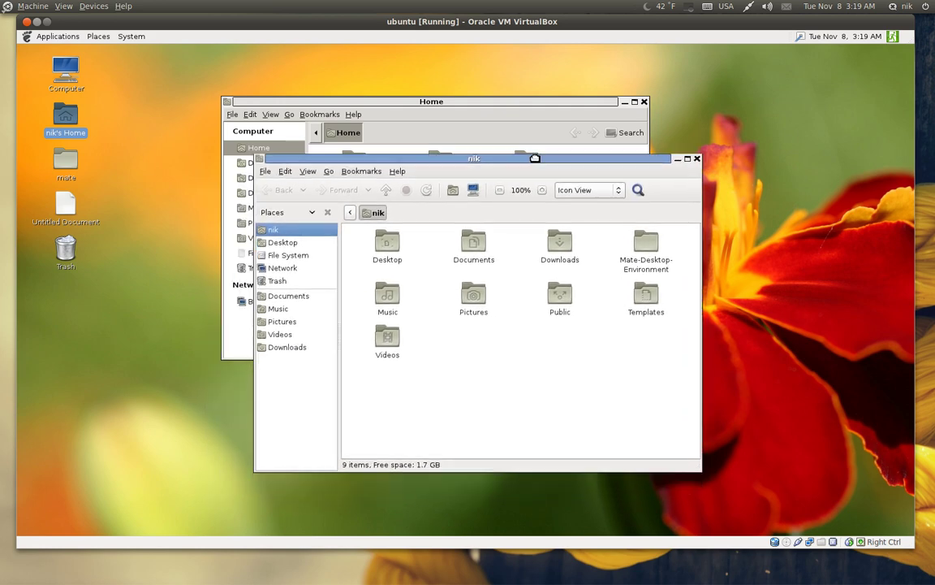
pyautogui.click(397, 169)
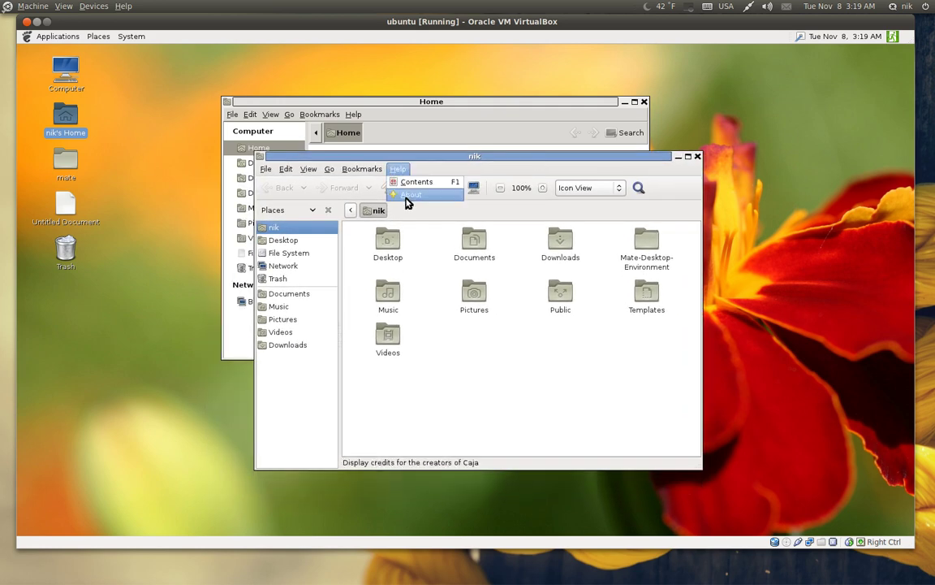
pyautogui.click(409, 200)
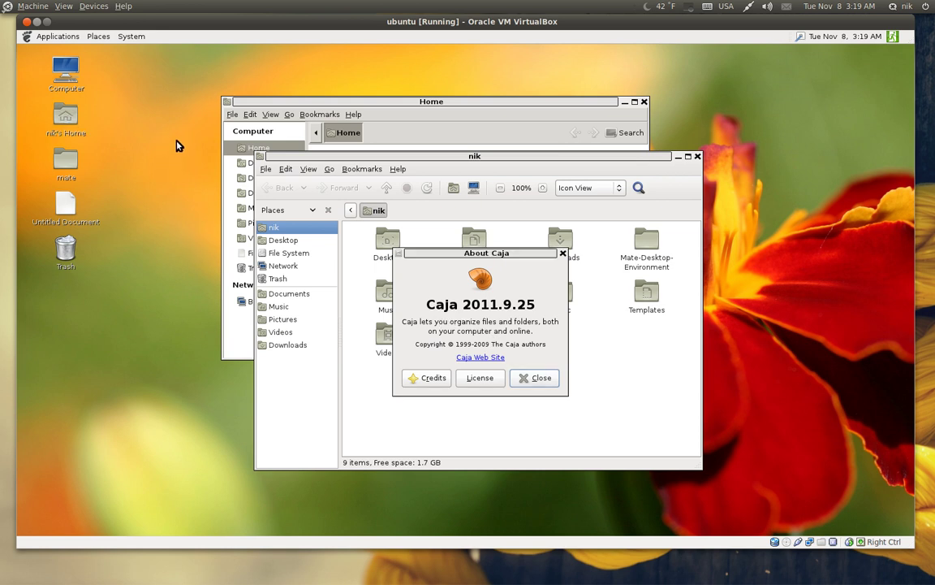
pyautogui.click(123, 37)
pyautogui.moveTo(130, 68)
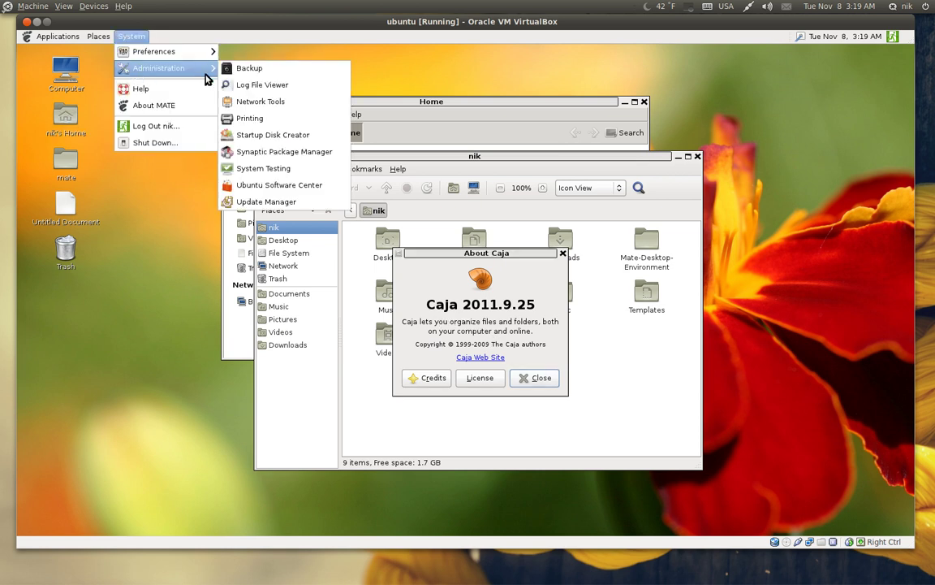
pyautogui.moveTo(57, 36)
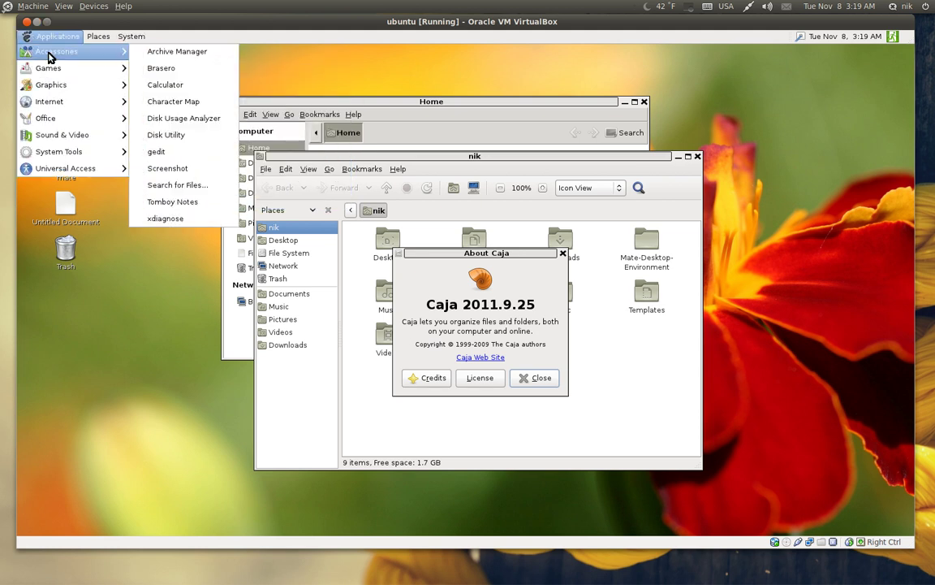
pyautogui.moveTo(57, 71)
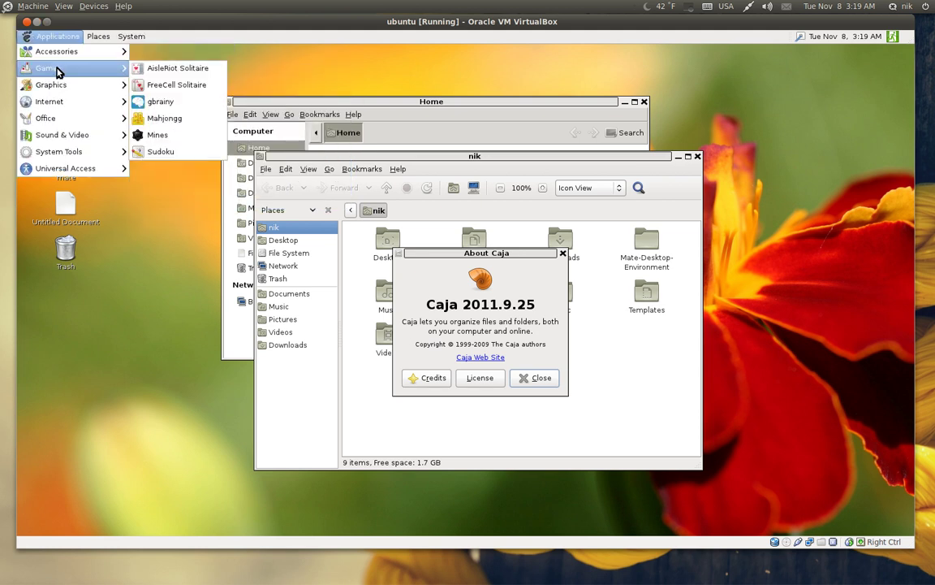
pyautogui.moveTo(57, 89)
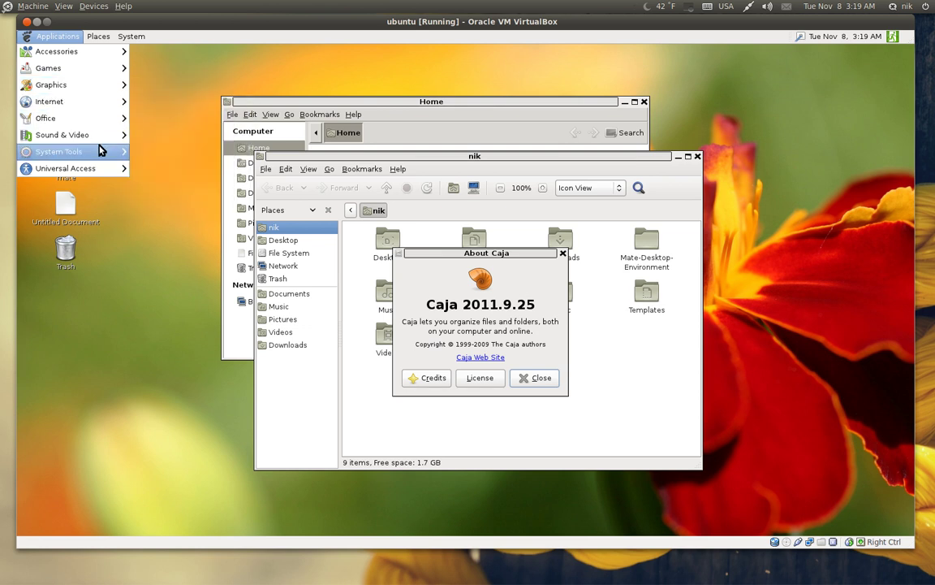
pyautogui.moveTo(115, 158)
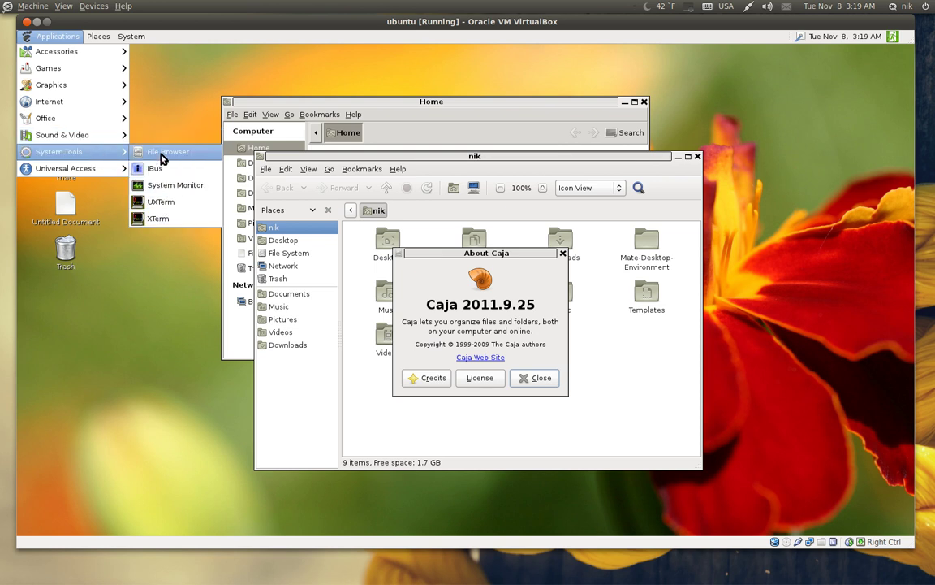
pyautogui.moveTo(82, 171)
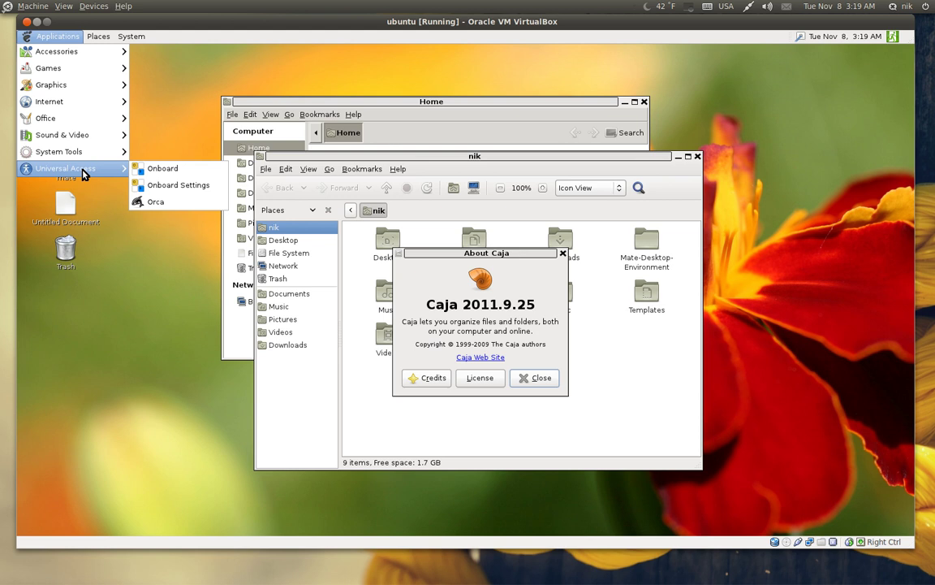
pyautogui.rightClick(94, 37)
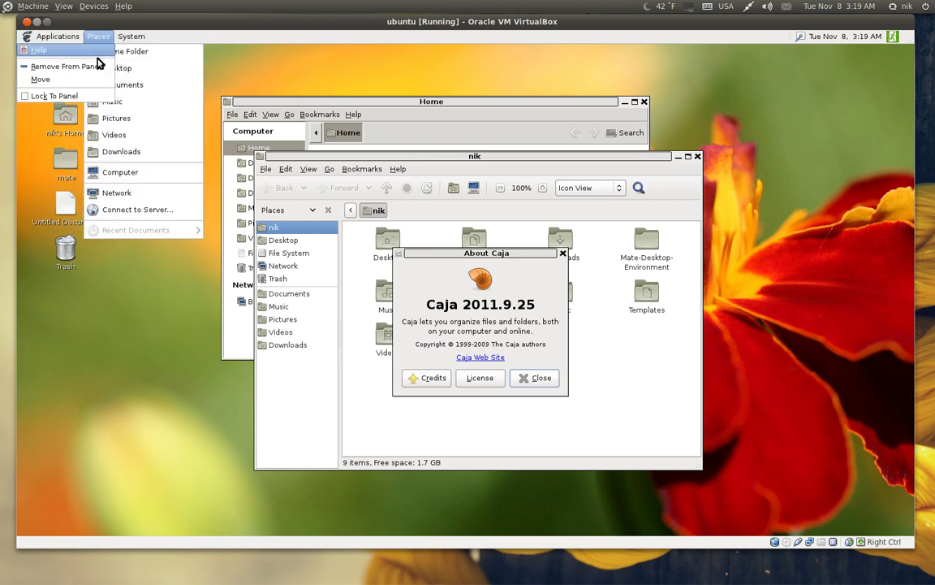
pyautogui.click(65, 39)
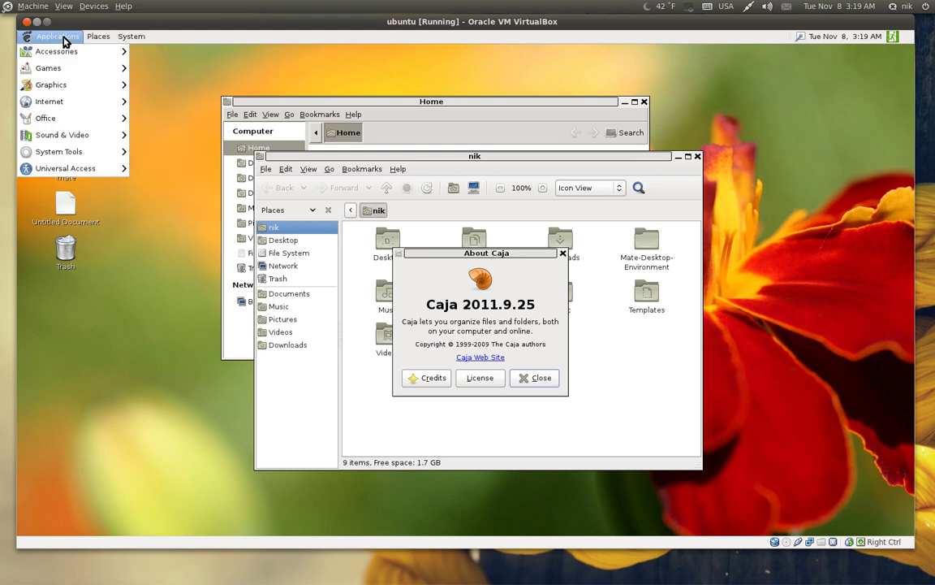
pyautogui.click(63, 39)
pyautogui.rightClick(64, 37)
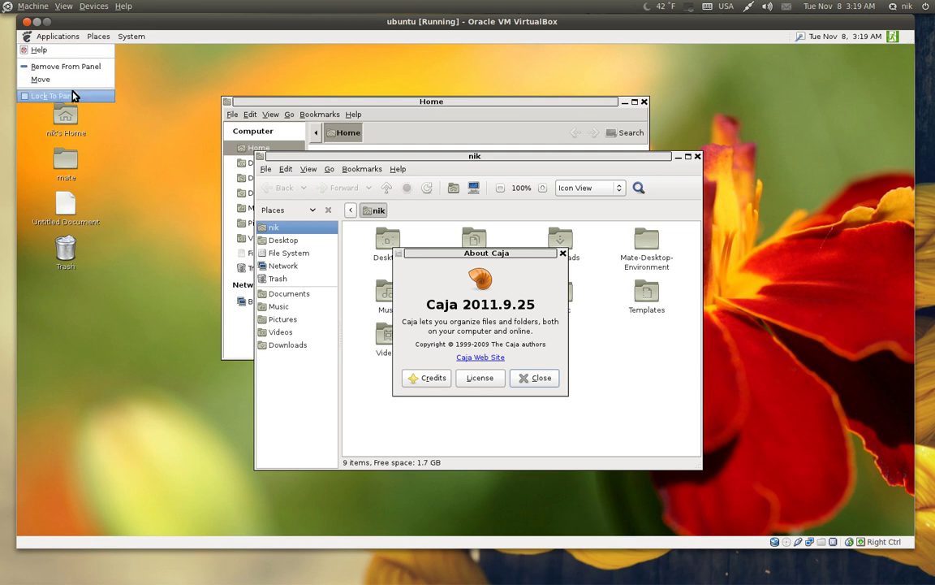
pyautogui.click(69, 39)
pyautogui.click(130, 36)
pyautogui.moveTo(135, 71)
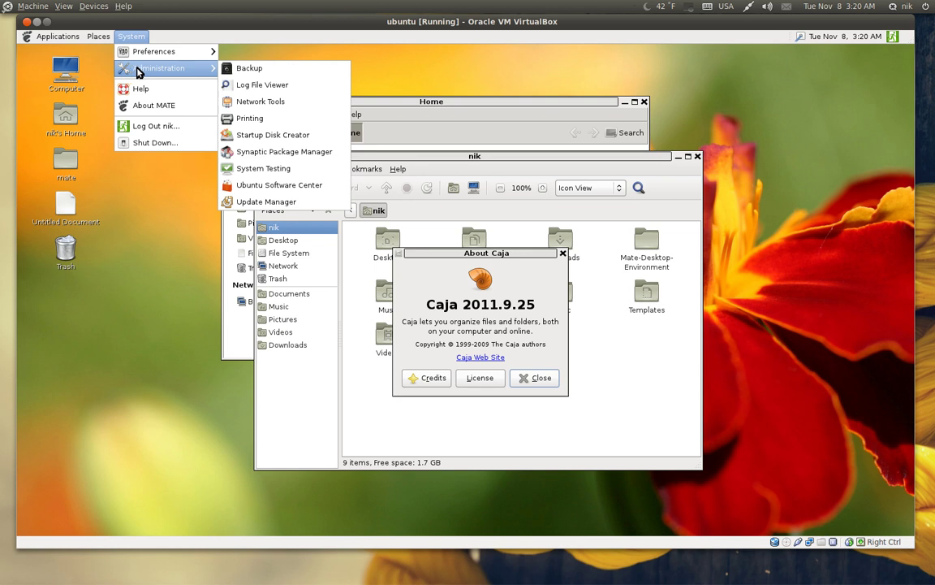
# Step: Launch Ubuntu Software Center and arrange it beside the second Home window
pyautogui.click(271, 185)
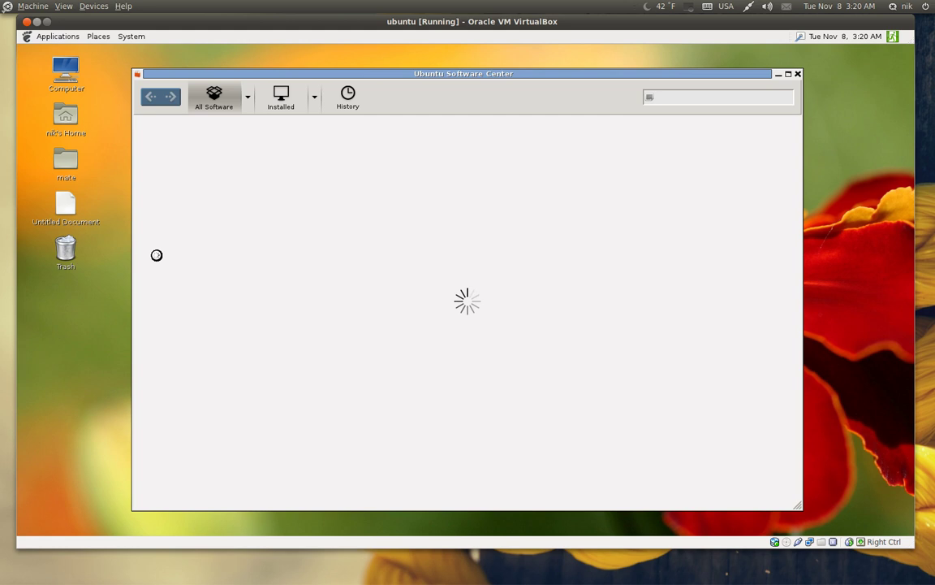
pyautogui.moveTo(473, 80); pyautogui.dragTo(551, 248)
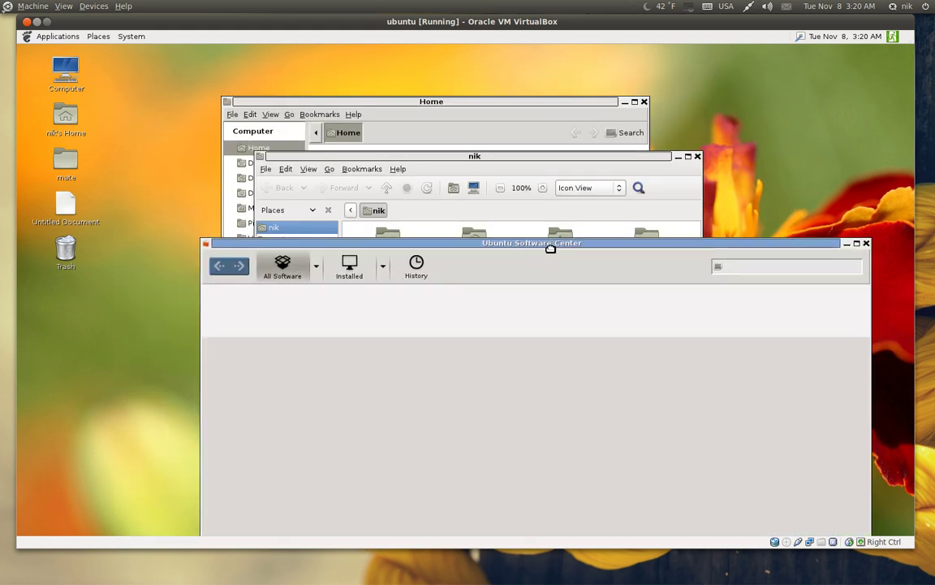
pyautogui.moveTo(479, 154); pyautogui.dragTo(225, 35)
# Step: Close the About Caja dialog and the second Home file window
pyautogui.click(562, 252)
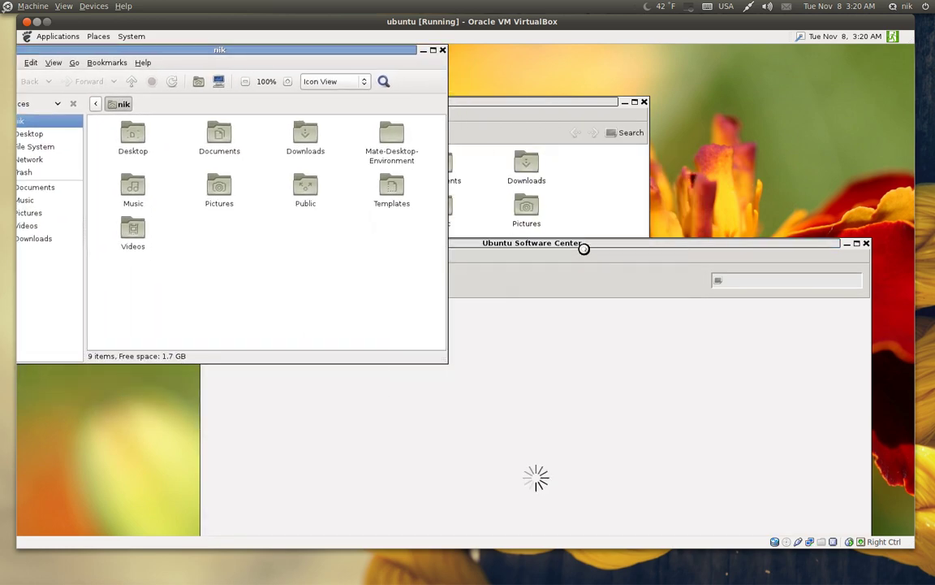
pyautogui.moveTo(584, 248); pyautogui.dragTo(643, 67)
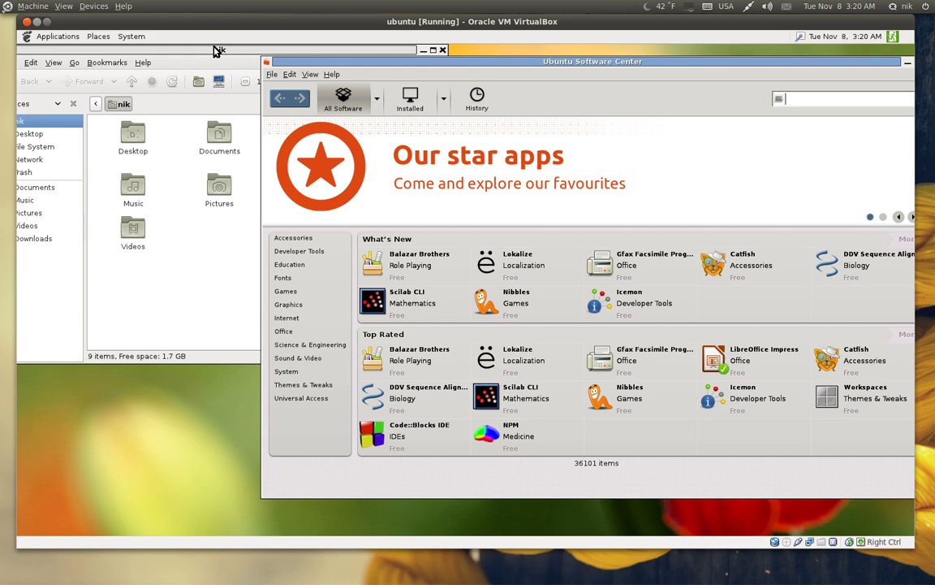
pyautogui.moveTo(215, 51); pyautogui.dragTo(277, 174)
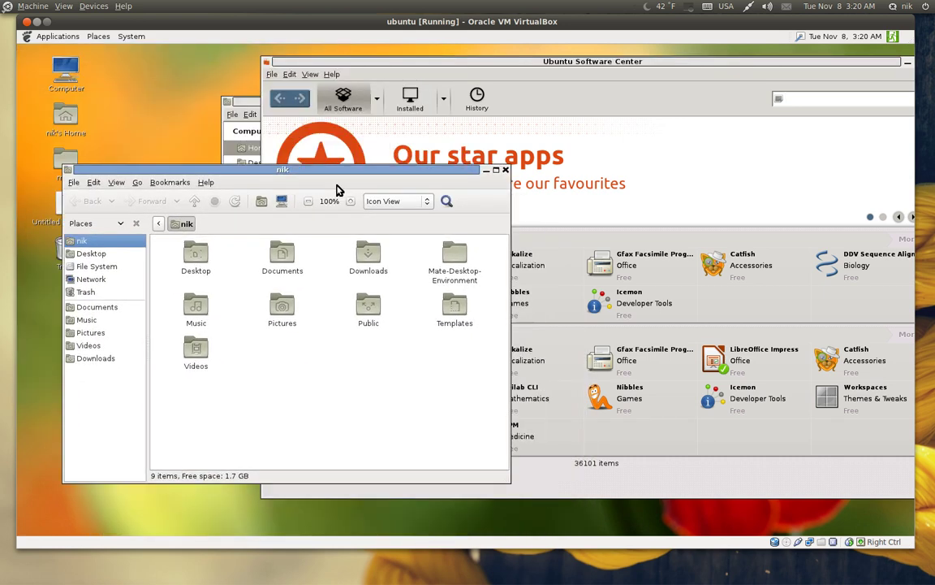
pyautogui.click(507, 173)
# Step: Close Ubuntu Software Center and the remaining Home file window
pyautogui.moveTo(501, 61); pyautogui.dragTo(425, 77)
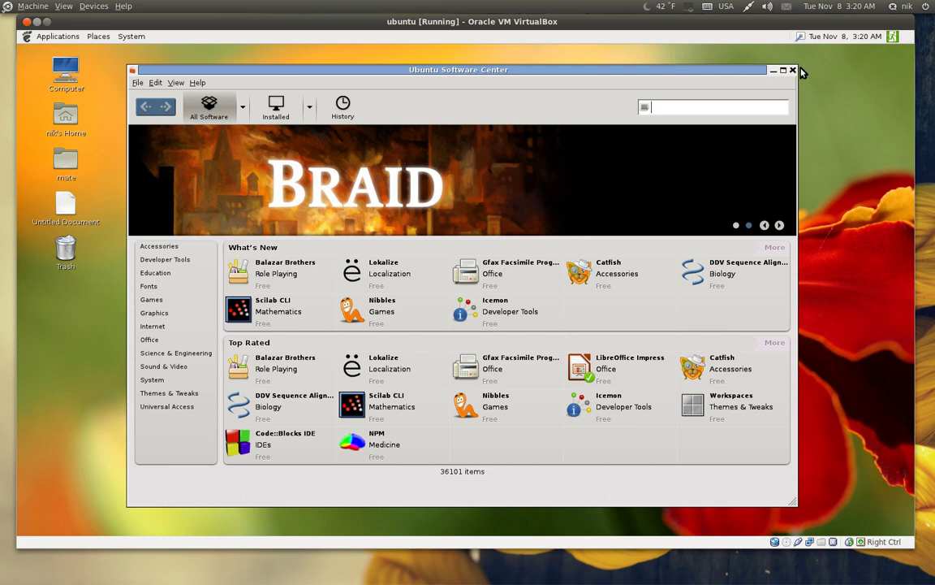
pyautogui.click(793, 70)
pyautogui.moveTo(557, 99); pyautogui.dragTo(549, 102)
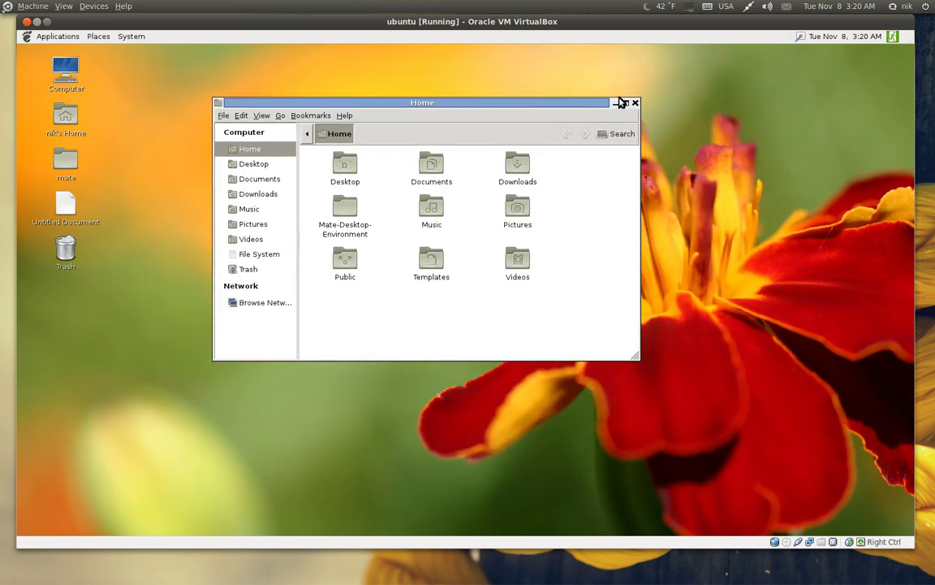
pyautogui.click(621, 103)
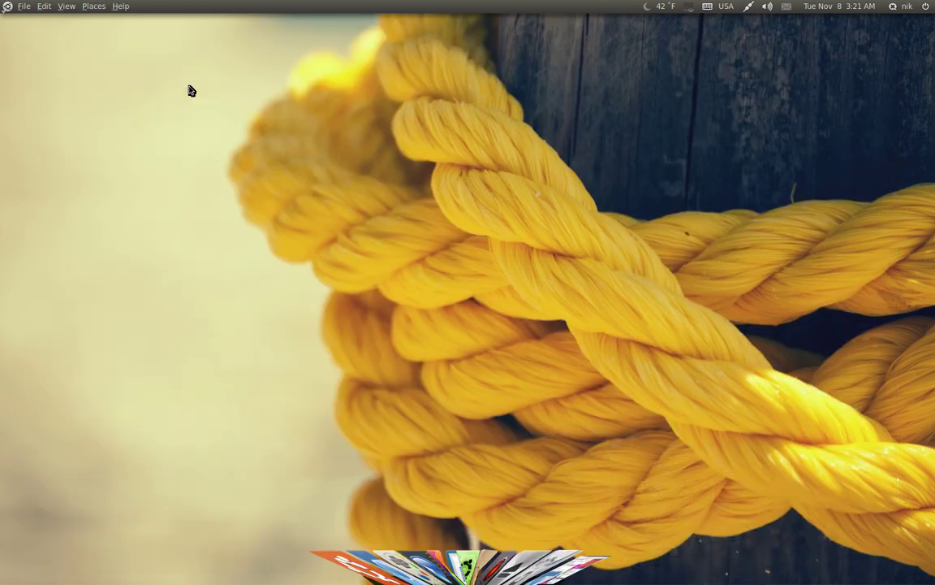
# Step: Open the screen recorder's indicator menu on the host's top panel
pyautogui.click(689, 7)
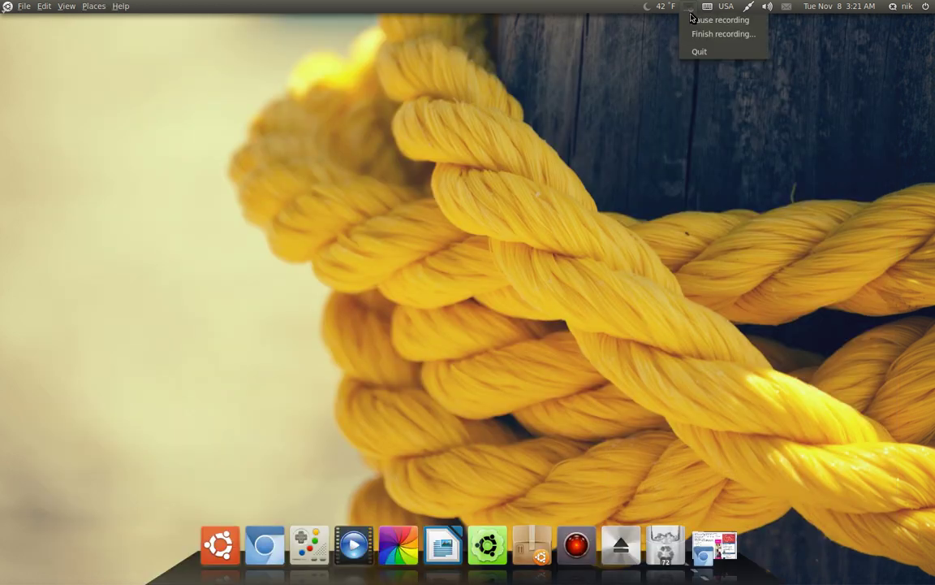